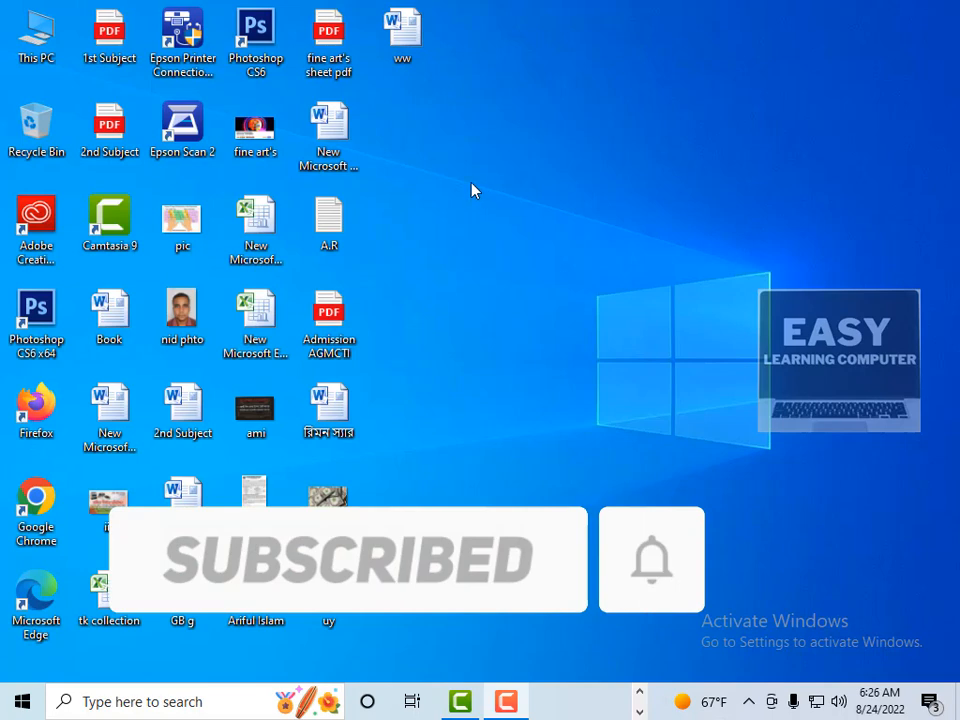
{"action": "left_click", "coordinate": [21, 709]}
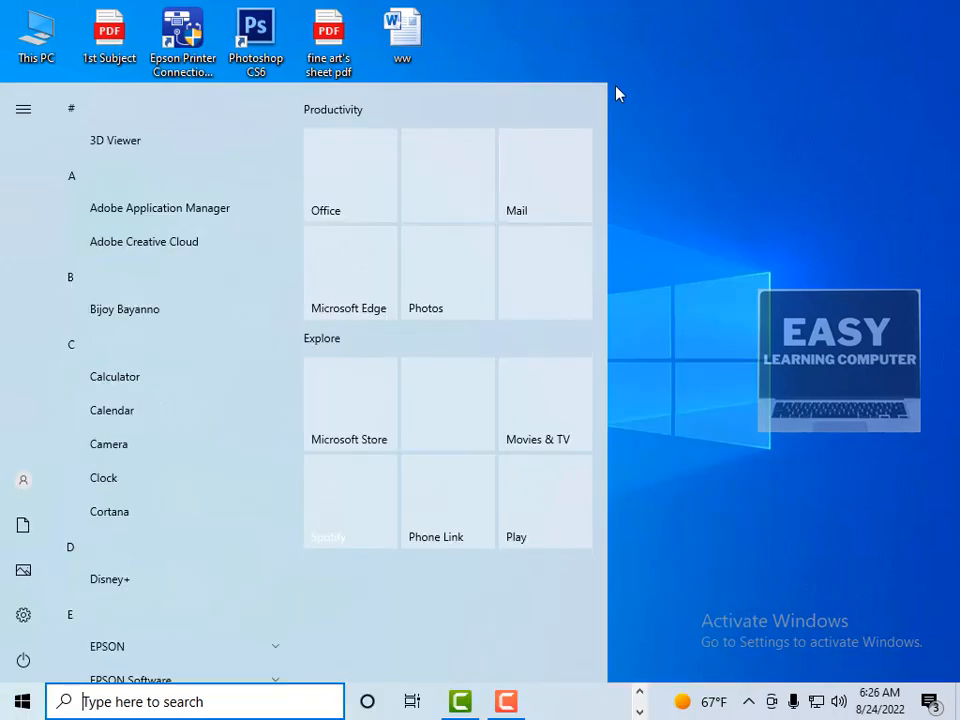
{"action": "left_click", "coordinate": [619, 84]}
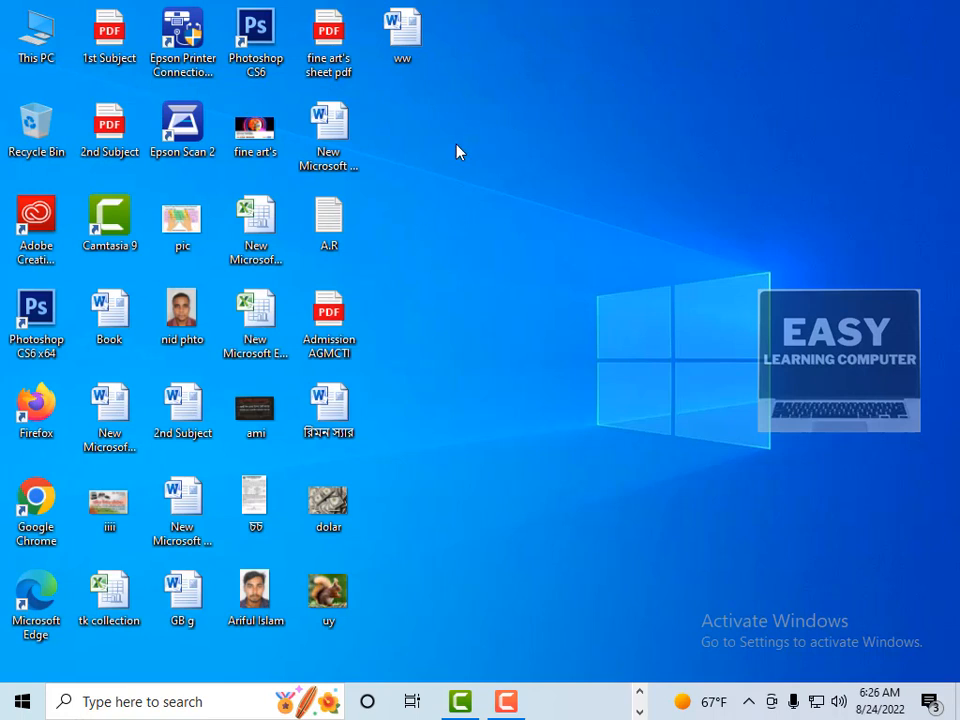
Create a new Microsoft Excel worksheet file on the desktop, keeping its default name
{"action": "right_click", "coordinate": [416, 103]}
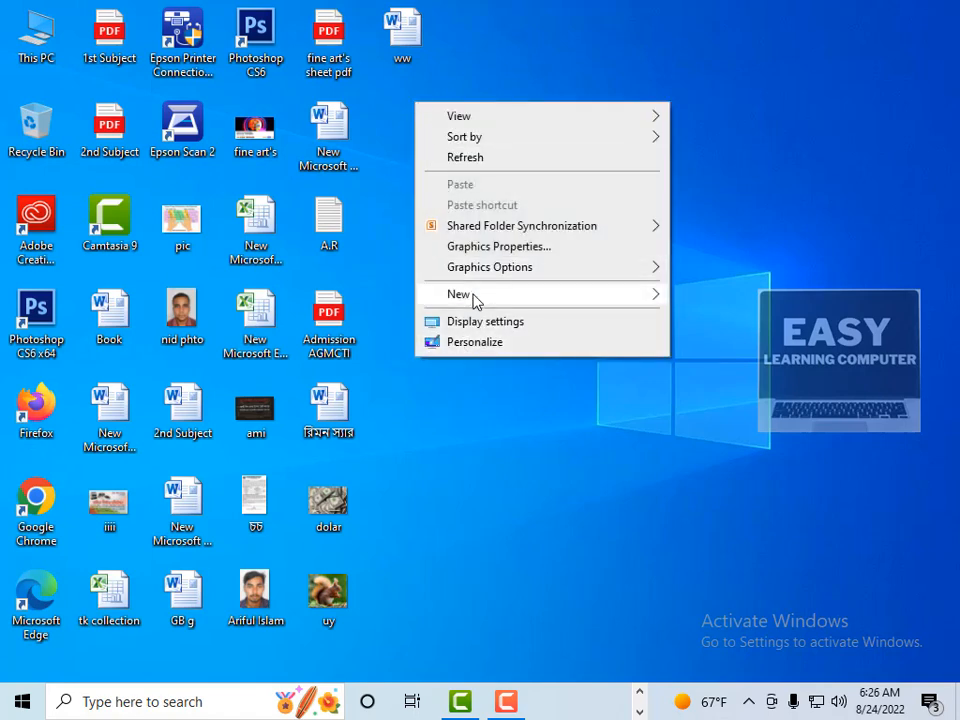
{"action": "mouse_move", "coordinate": [476, 298]}
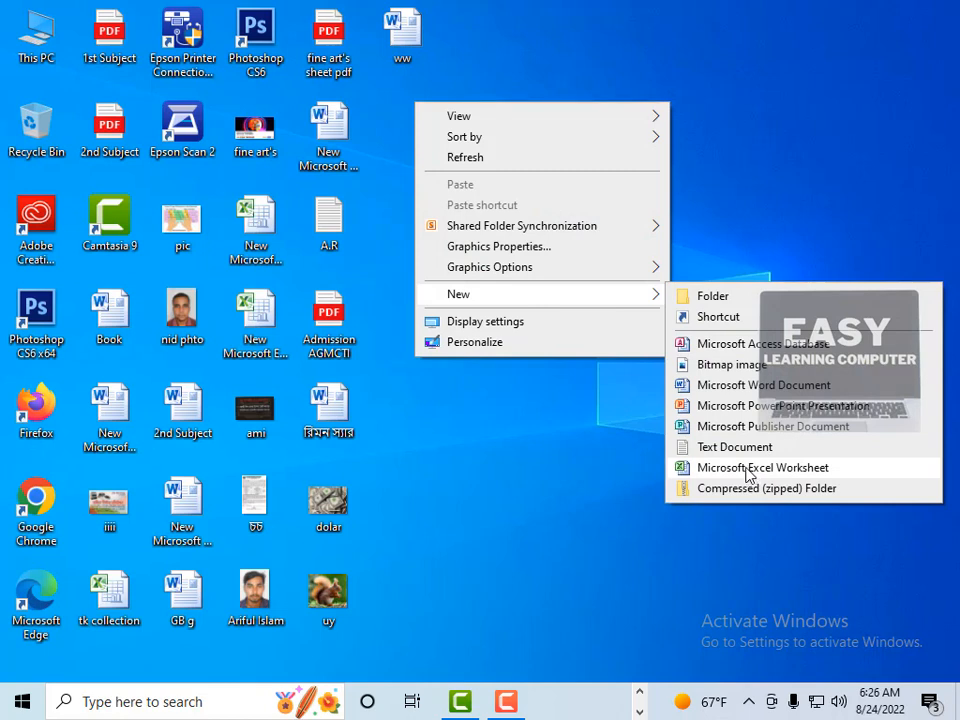
{"action": "left_click", "coordinate": [748, 470]}
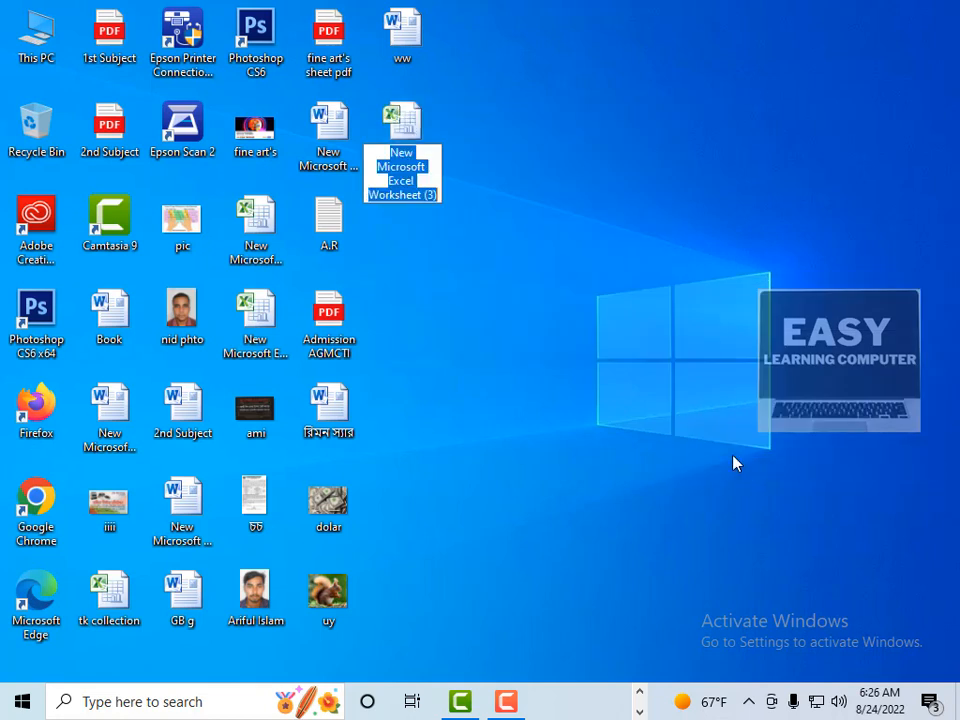
{"action": "left_click", "coordinate": [427, 253]}
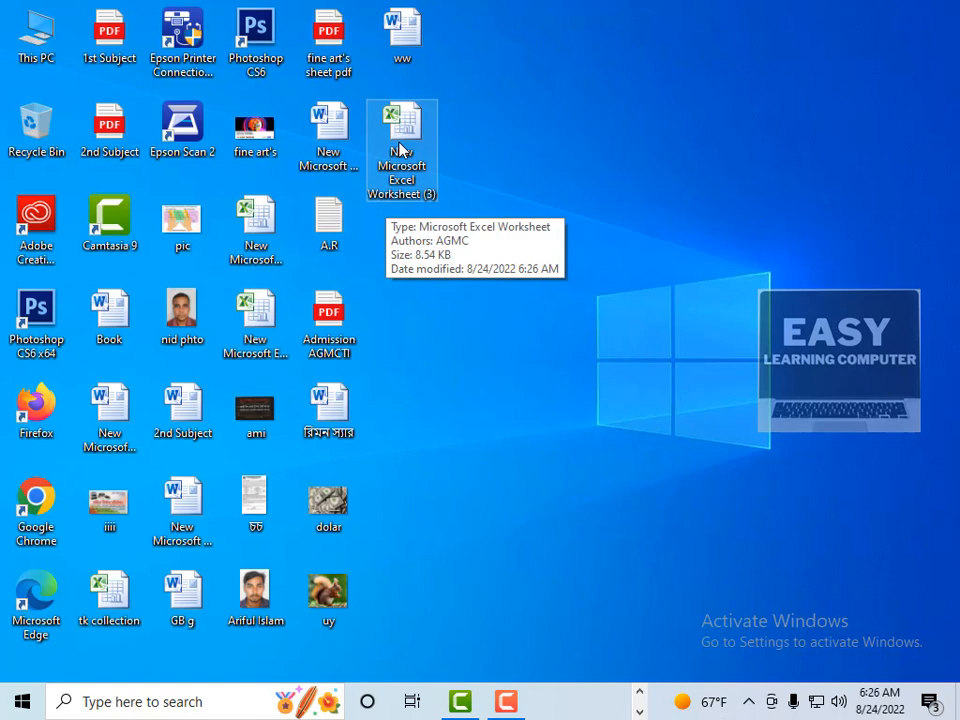
Switch to the open Excel workbook and enter =SUMIF(B3:B8,B3,C3:C8) in cell F12 of the Bank Loan Sheet
{"action": "left_click", "coordinate": [639, 693]}
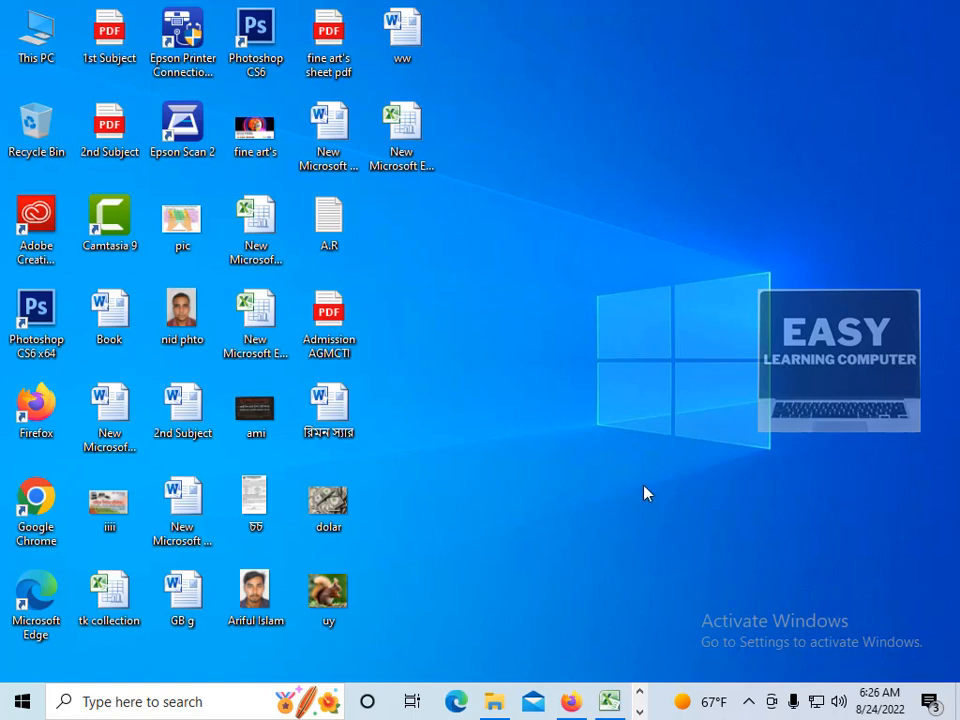
{"action": "left_click", "coordinate": [609, 701]}
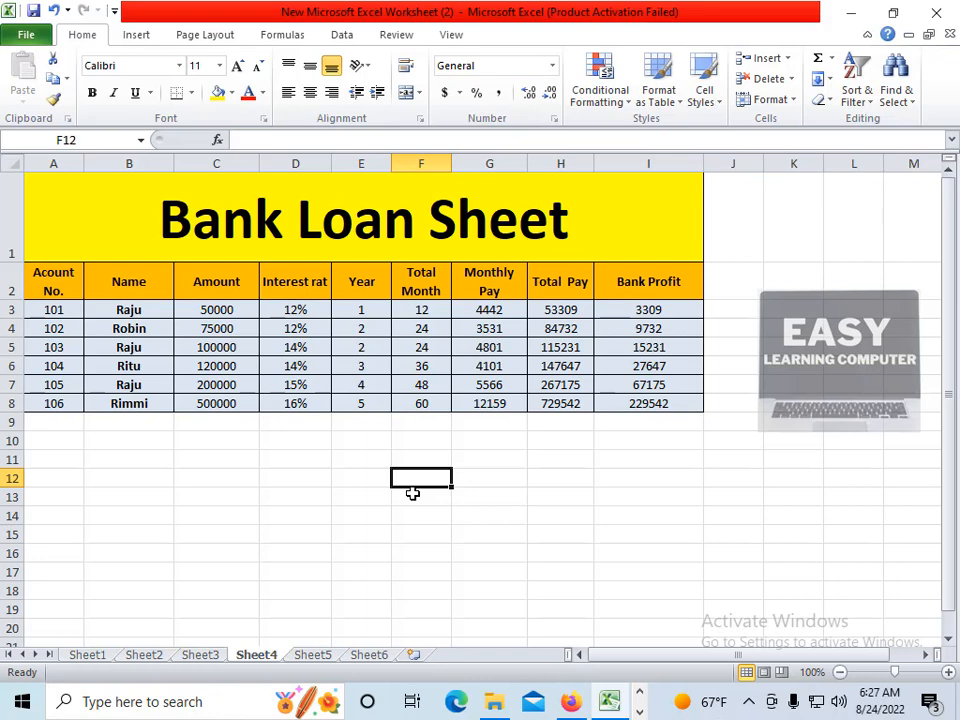
{"action": "type", "text": "="}
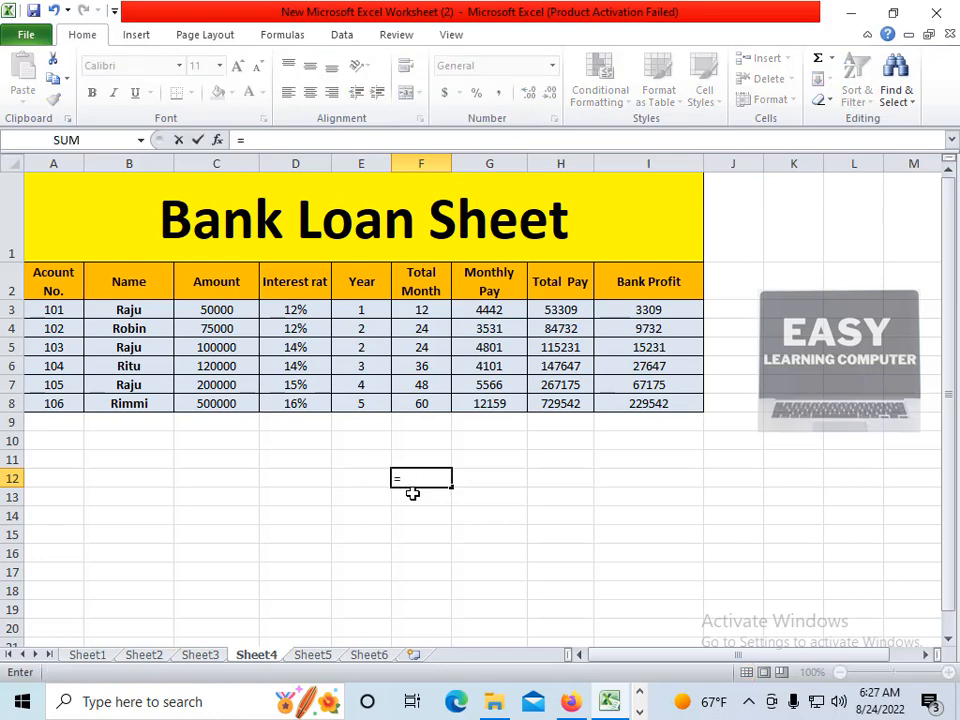
{"action": "type", "text": "sumif"}
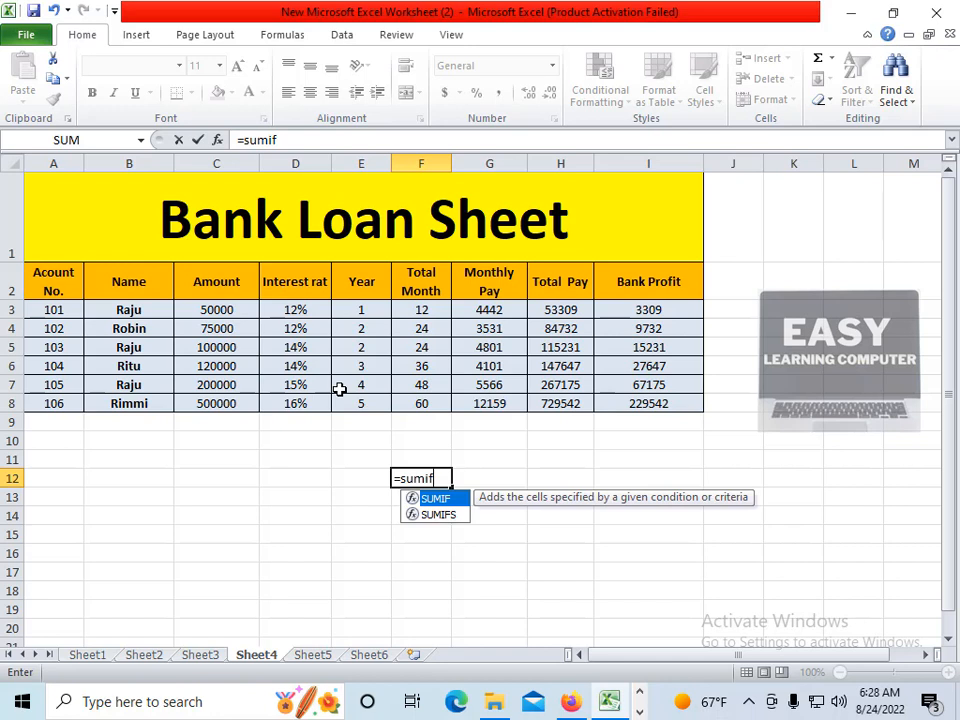
{"action": "type", "text": "("}
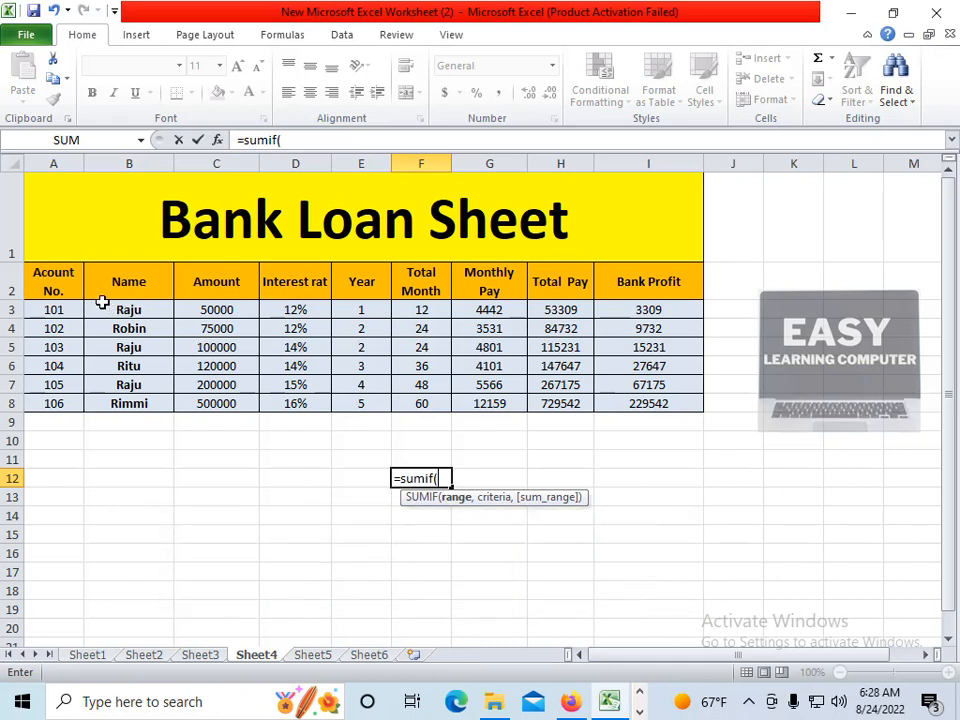
{"action": "left_click_drag", "start_coordinate": [106, 308], "coordinate": [133, 414]}
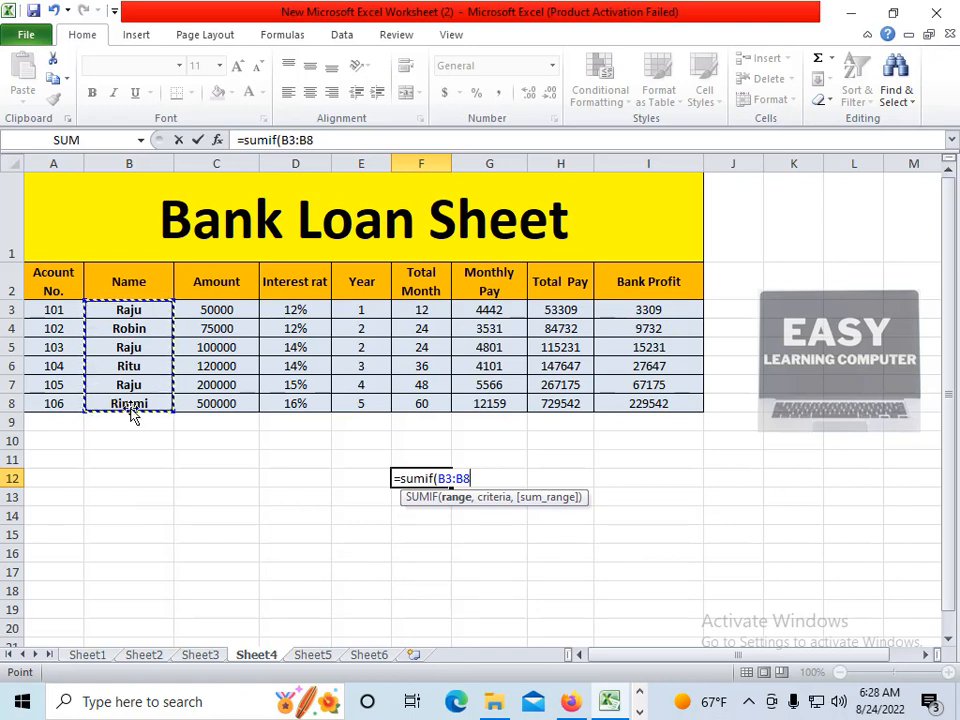
{"action": "type", "text": ","}
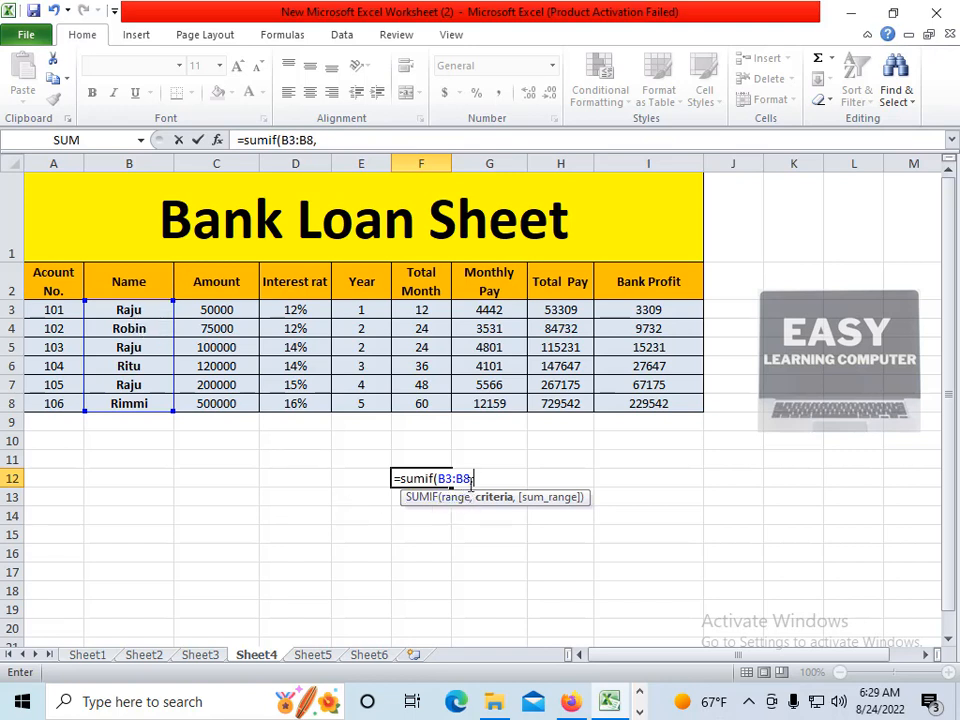
{"action": "left_click", "coordinate": [146, 312]}
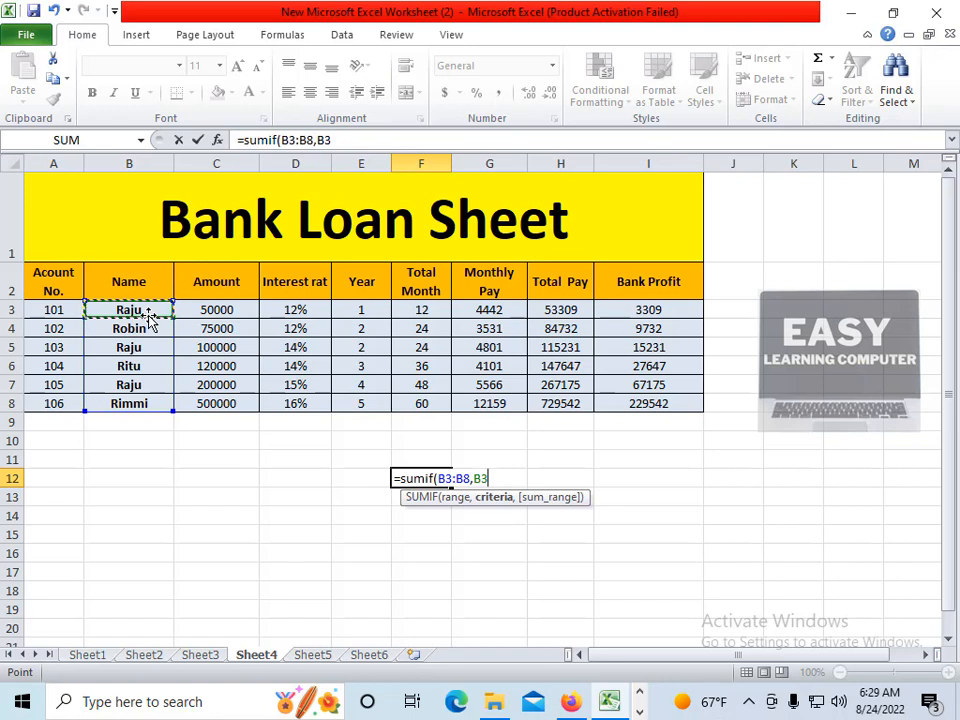
{"action": "type", "text": ","}
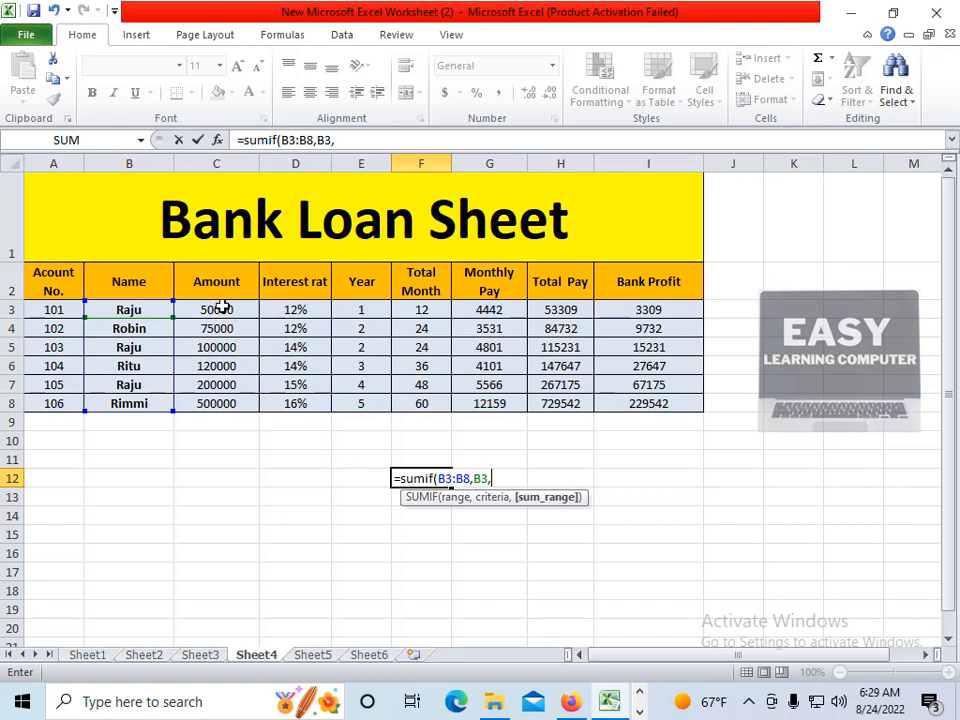
{"action": "left_click_drag", "start_coordinate": [222, 309], "coordinate": [223, 401]}
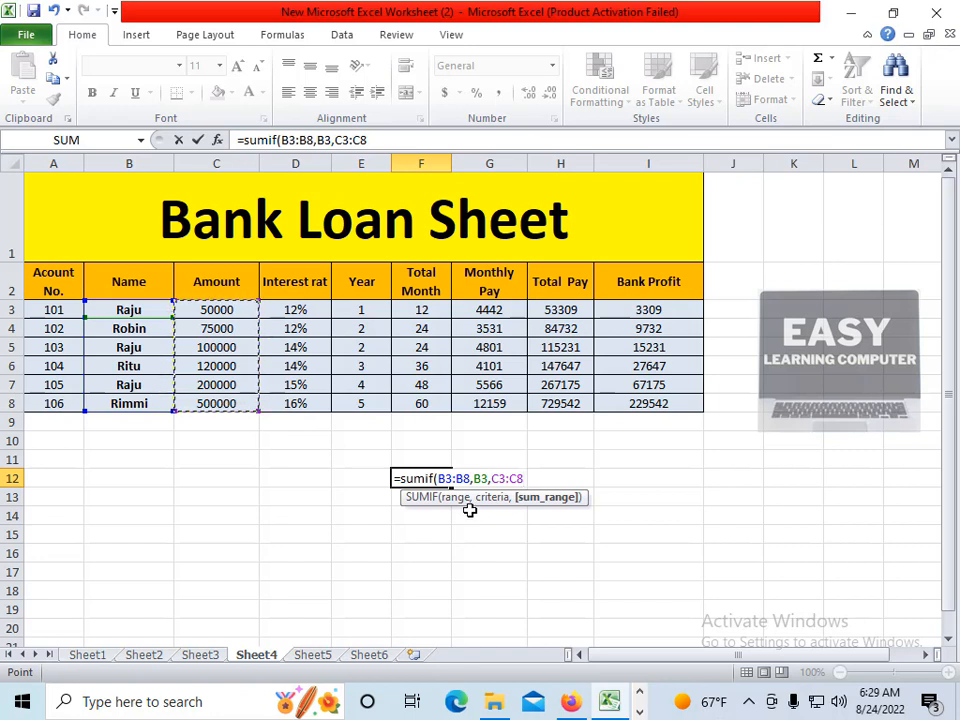
{"action": "type", "text": ")"}
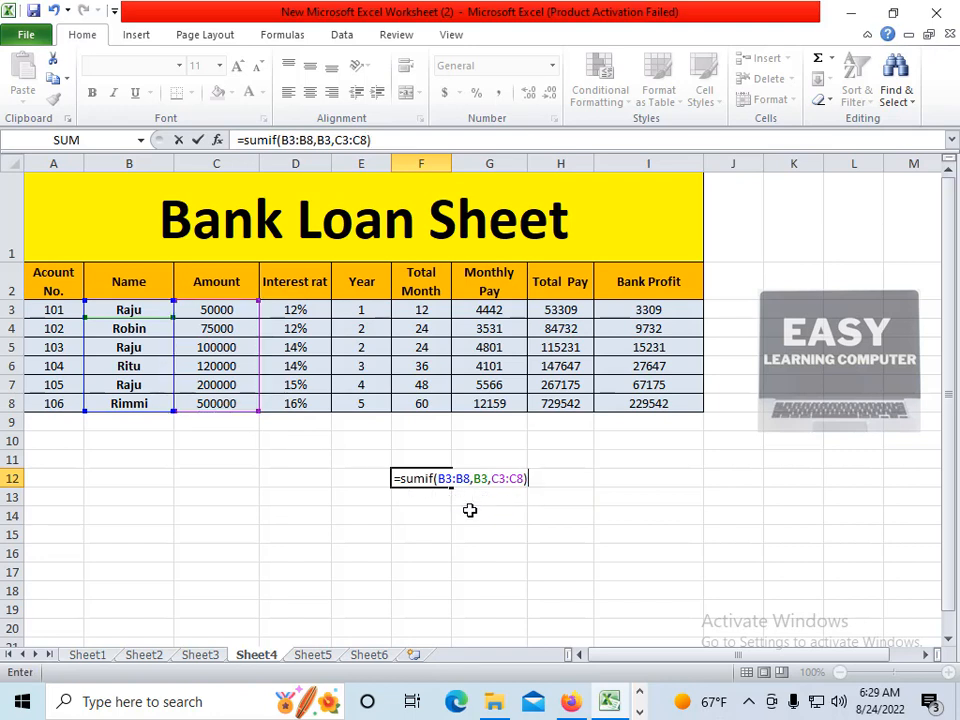
{"action": "key", "text": "Return"}
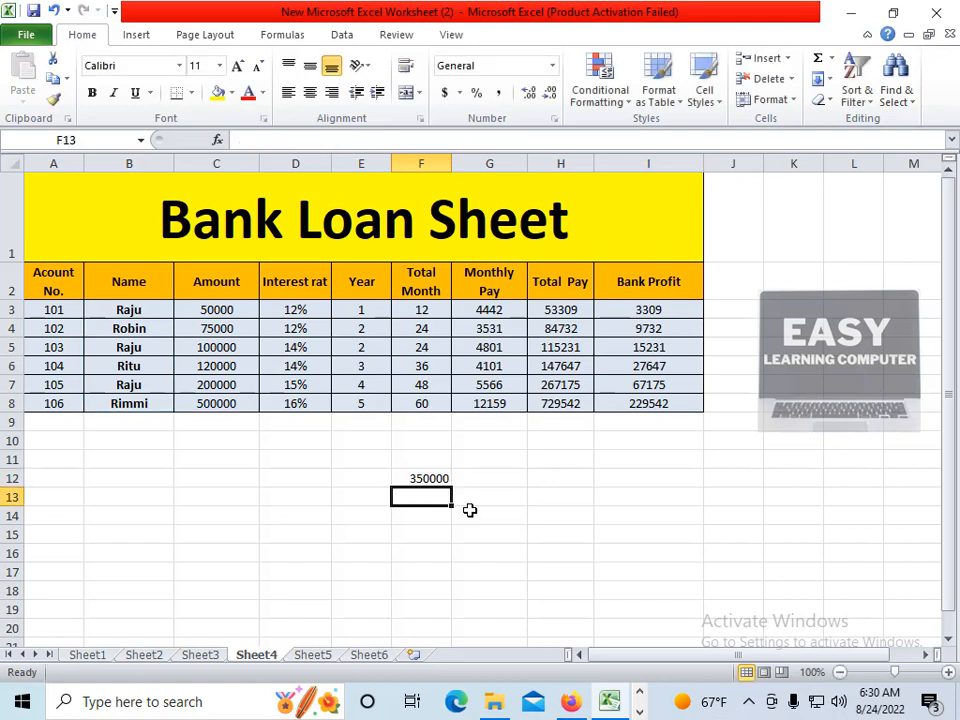
Change the sum range of the SUMIF formula in F12 to the Bank Profit values I3:I8
{"action": "left_click", "coordinate": [414, 478]}
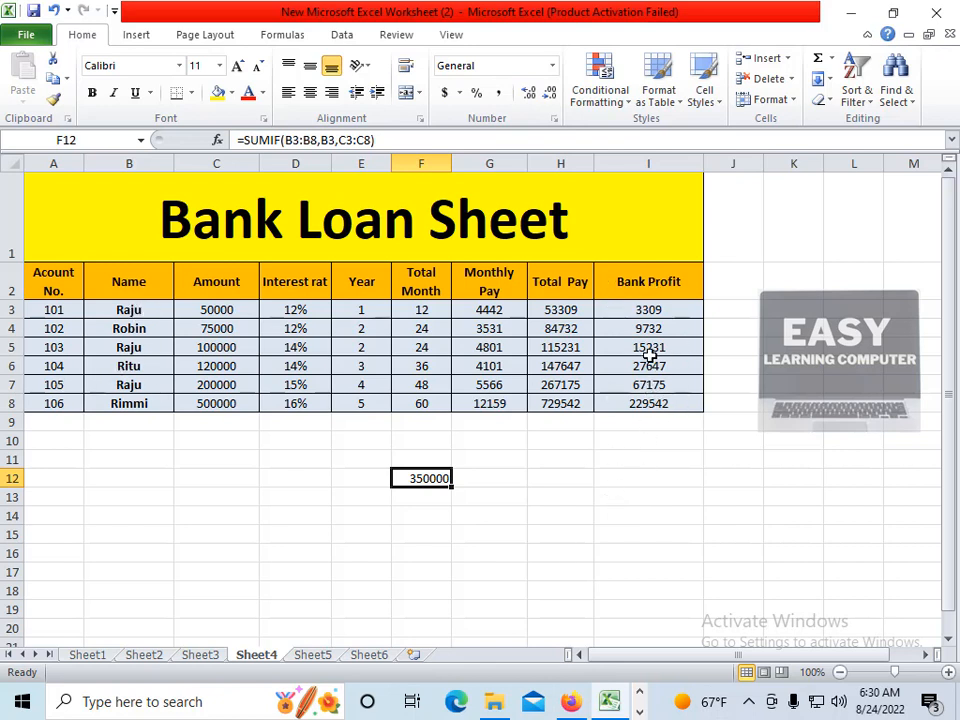
{"action": "left_click", "coordinate": [371, 140]}
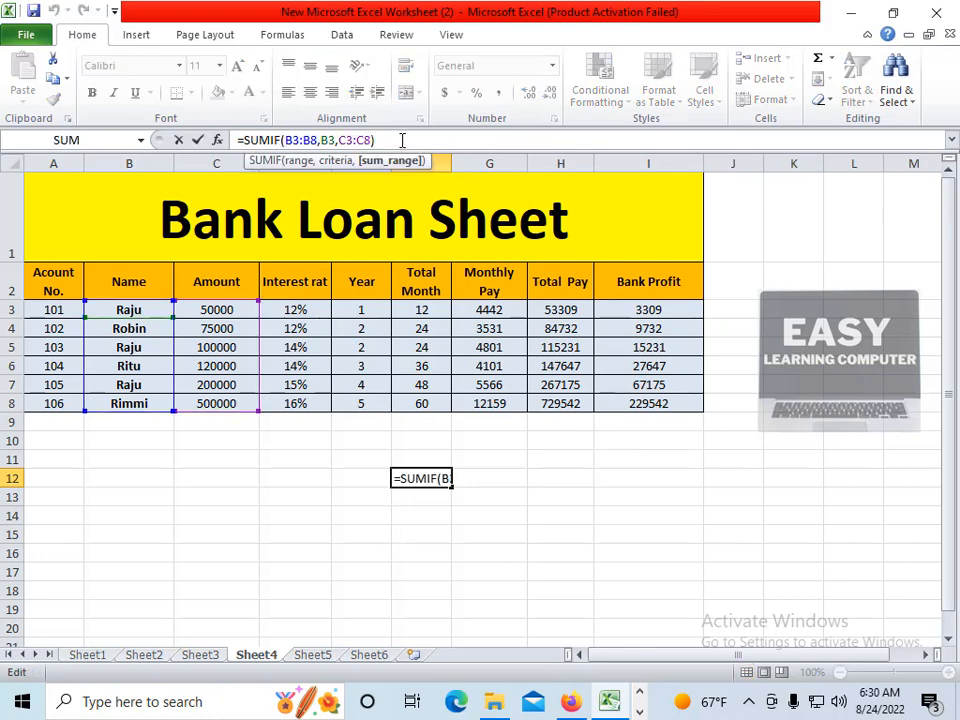
{"action": "key", "text": "BackSpace"}
{"action": "key", "text": "BackSpace"}
{"action": "key", "text": "BackSpace"}
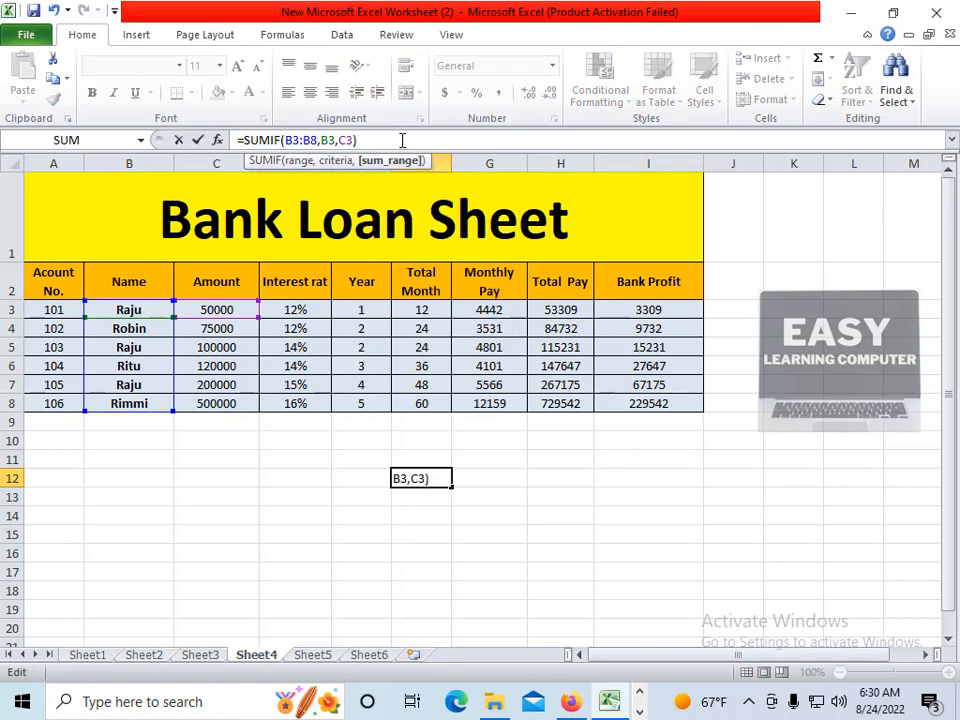
{"action": "key", "text": "BackSpace"}
{"action": "key", "text": "BackSpace"}
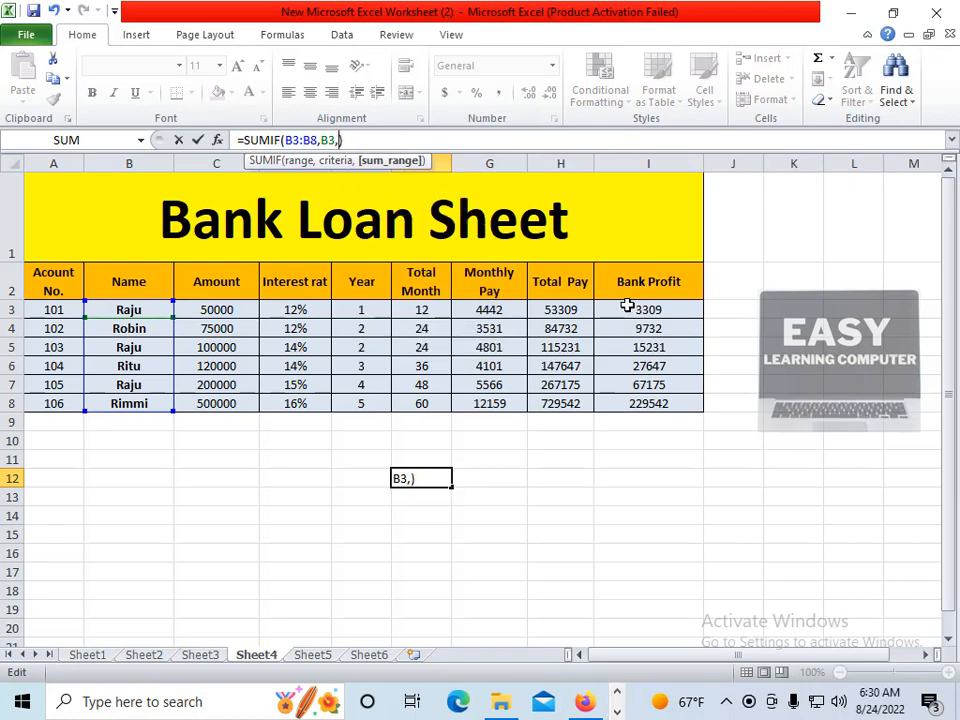
{"action": "left_click_drag", "start_coordinate": [628, 309], "coordinate": [628, 403]}
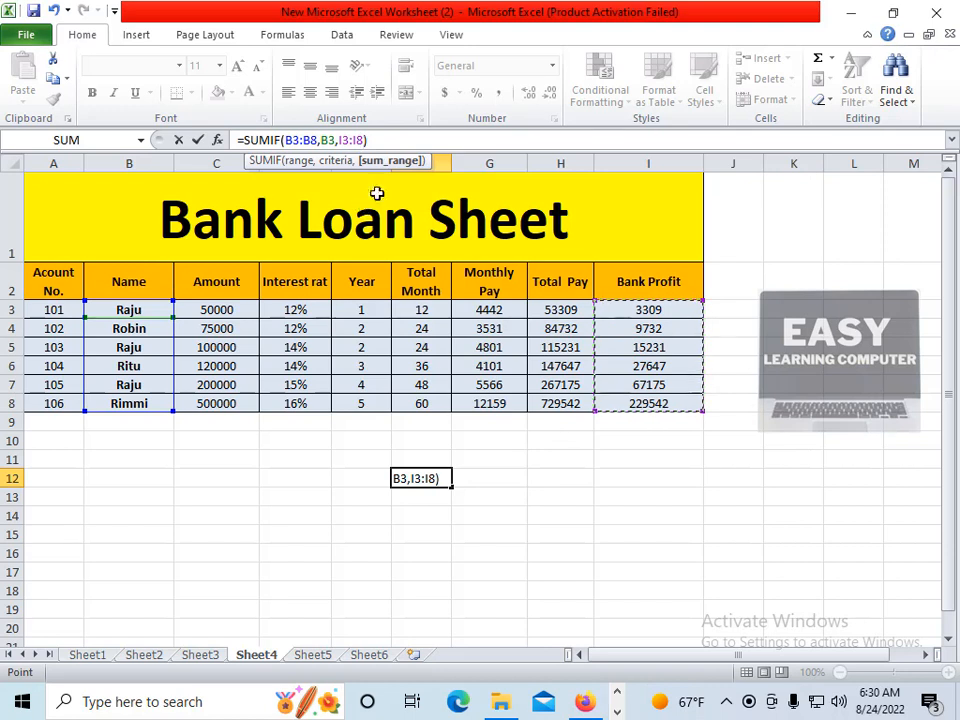
{"action": "left_click", "coordinate": [380, 136]}
{"action": "key", "text": "Return"}
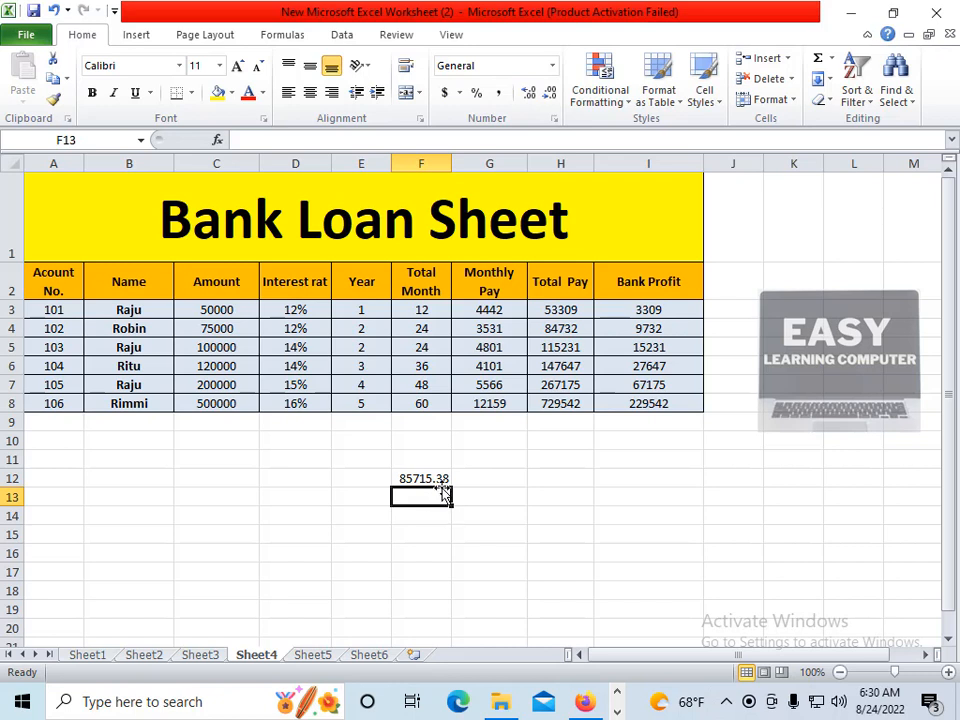
Format the SUMIF result in F12 to show no decimal places
{"action": "left_click", "coordinate": [437, 477]}
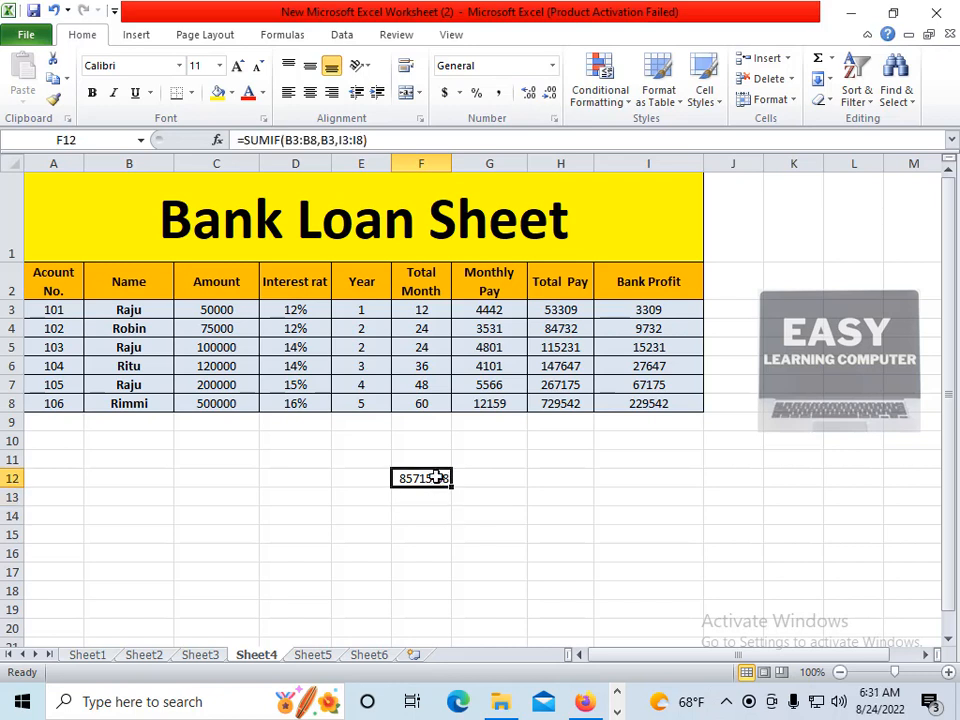
{"action": "left_click", "coordinate": [552, 93]}
{"action": "left_click", "coordinate": [552, 93]}
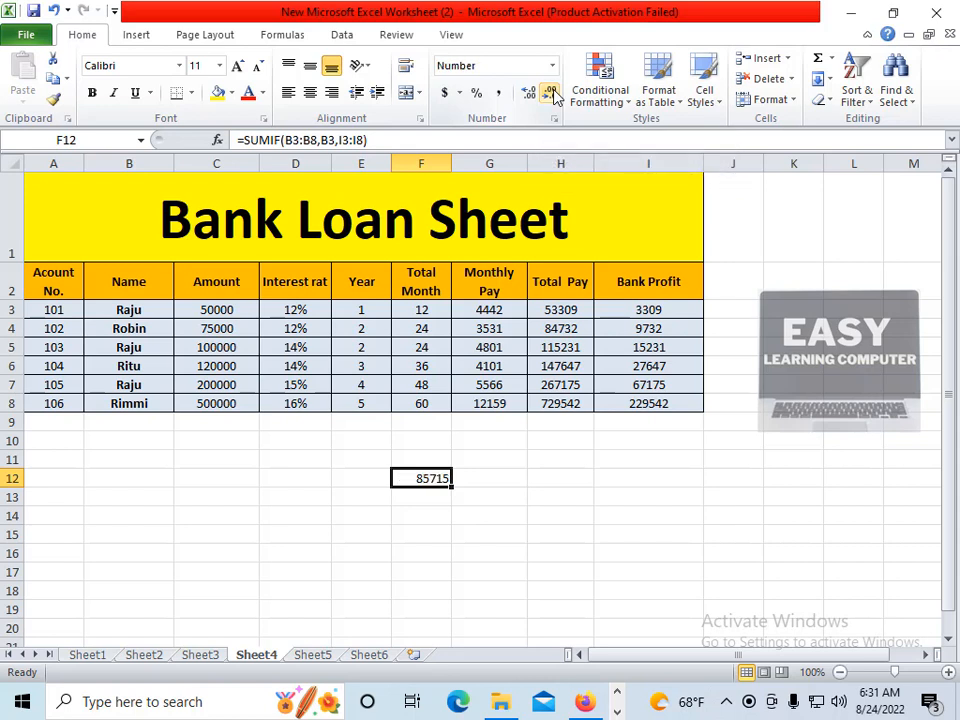
{"action": "left_click", "coordinate": [418, 497]}
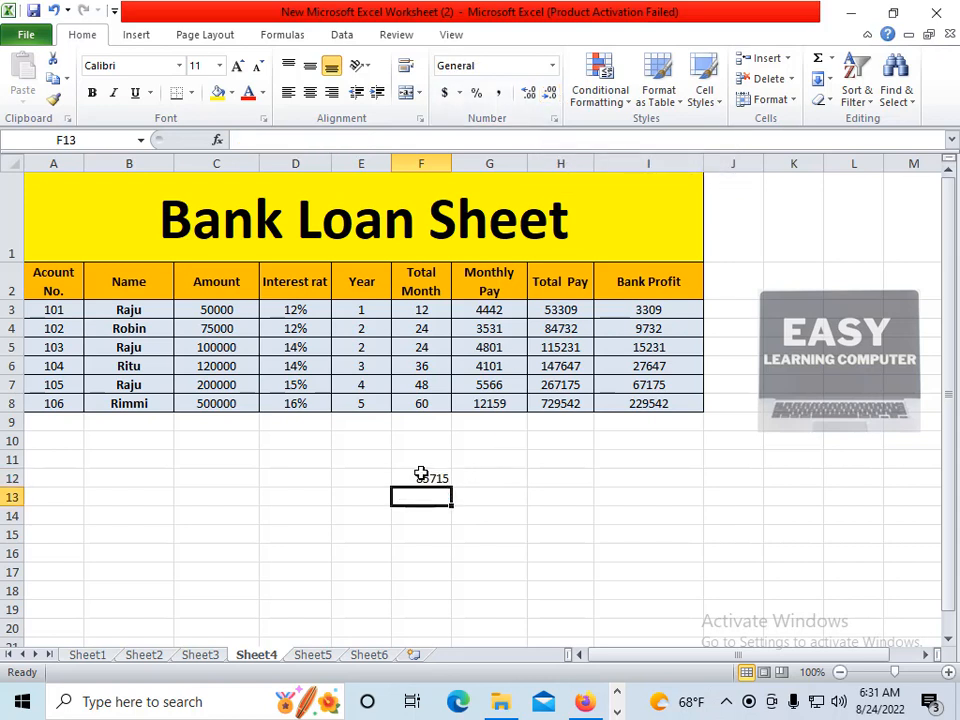
{"action": "left_click", "coordinate": [421, 476]}
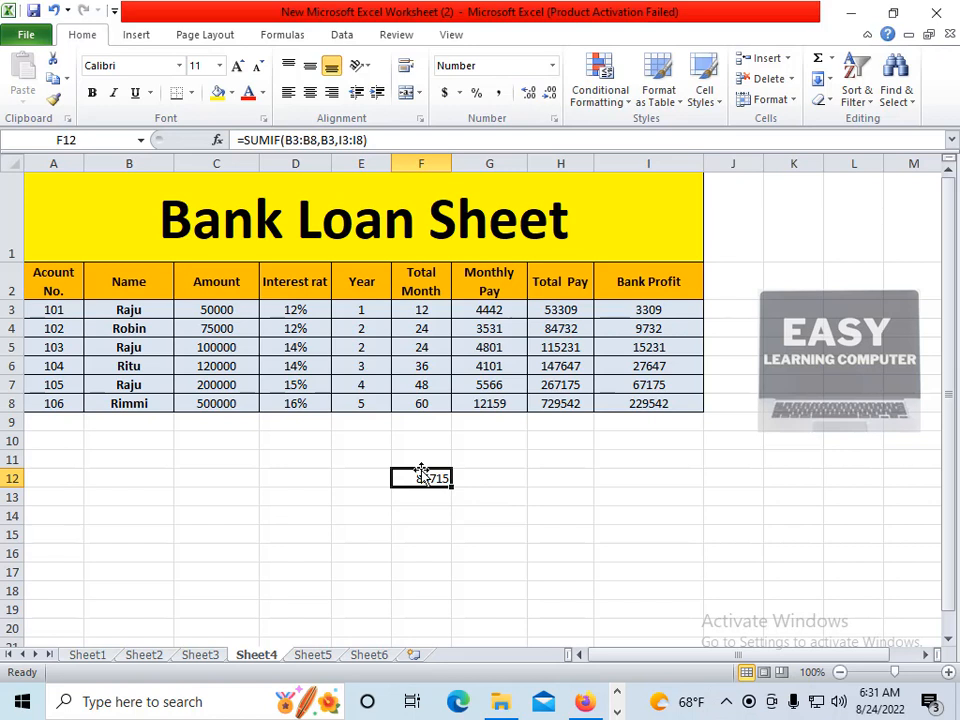
Start a SUMIF formula in cell F14 and open its Function Arguments dialog
{"action": "left_click", "coordinate": [418, 513]}
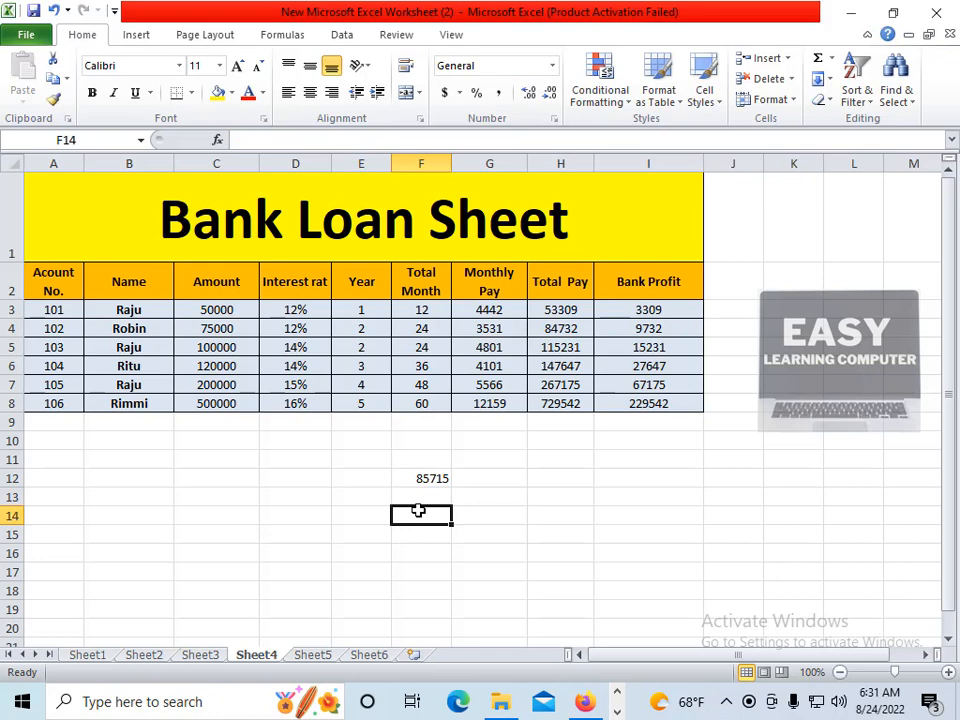
{"action": "type", "text": "="}
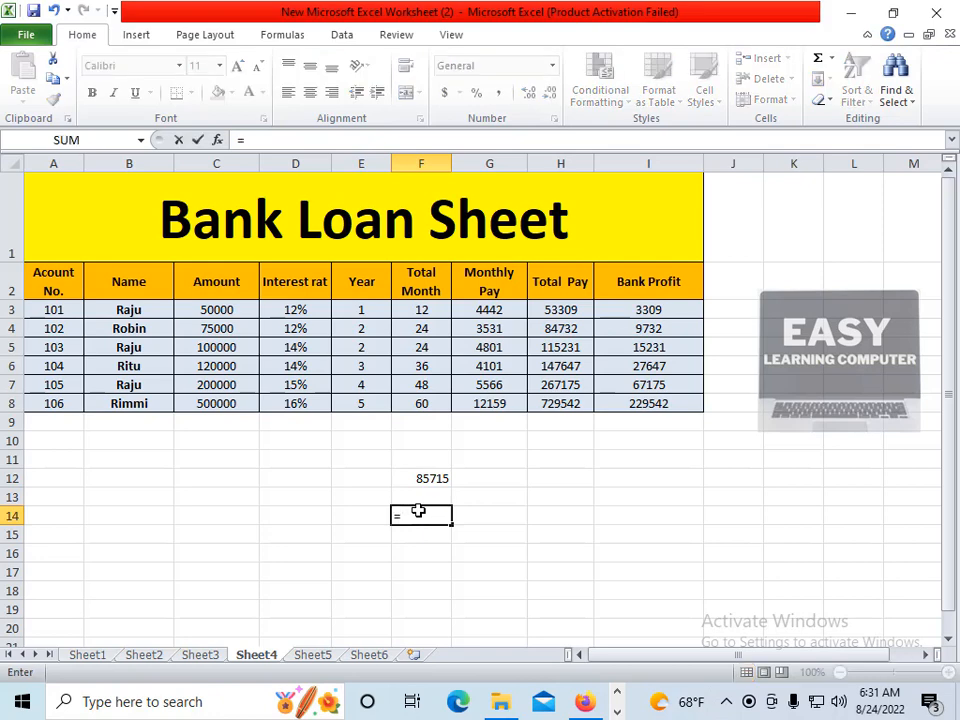
{"action": "type", "text": "sum"}
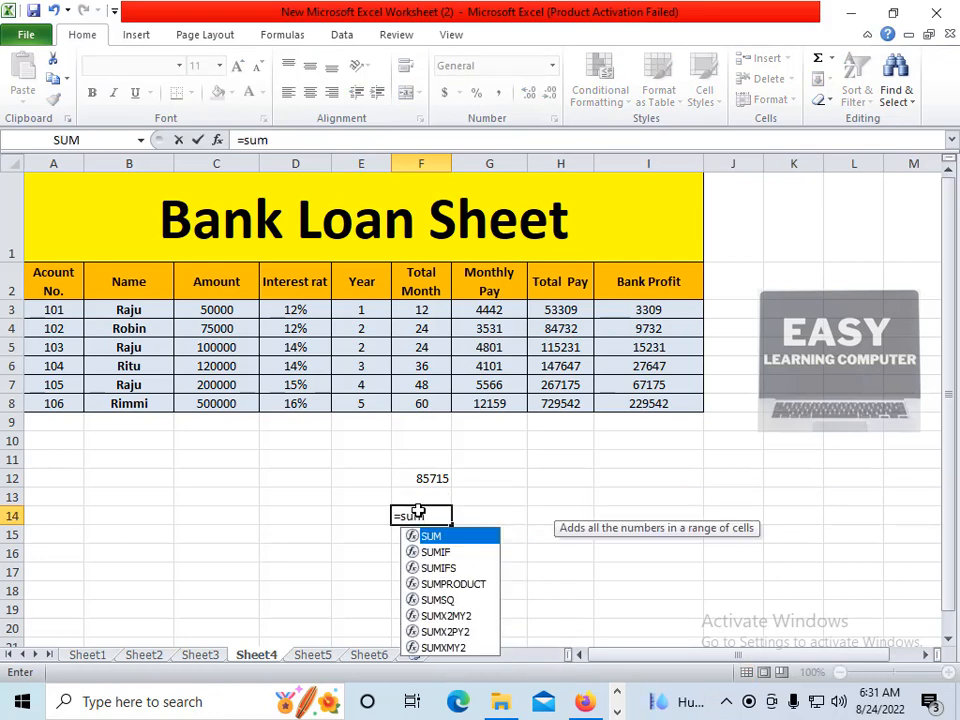
{"action": "type", "text": "if"}
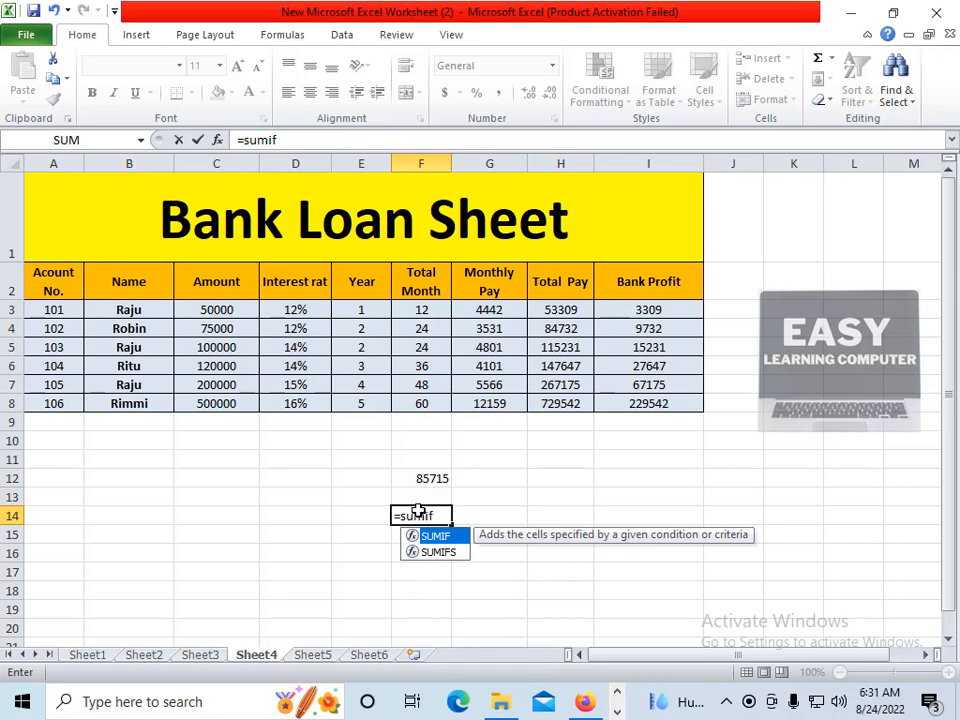
{"action": "type", "text": "("}
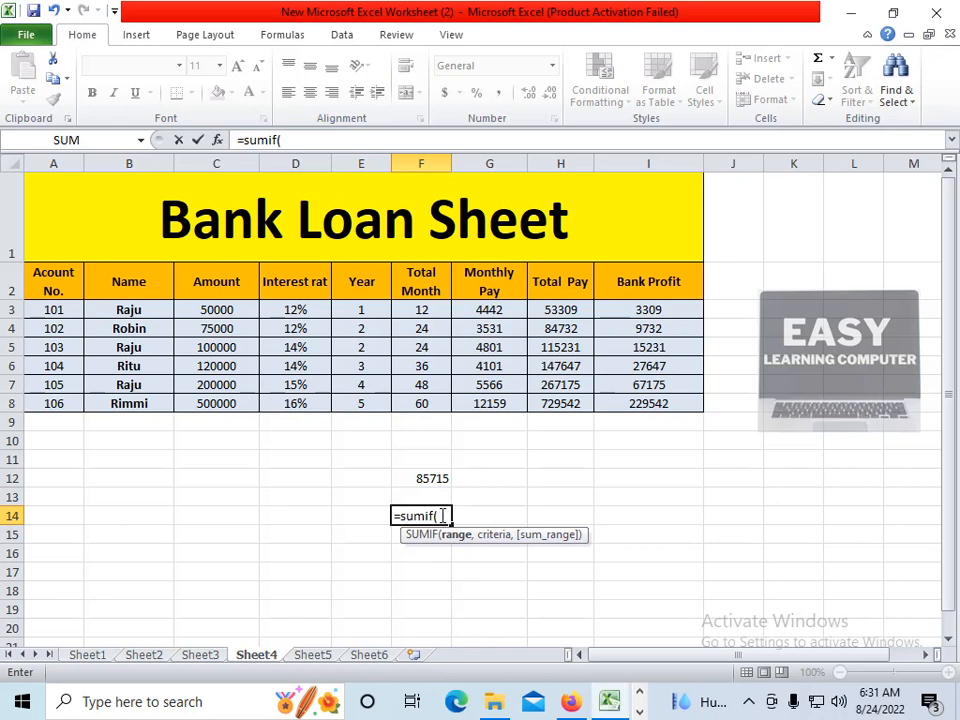
{"action": "left_click", "coordinate": [218, 142]}
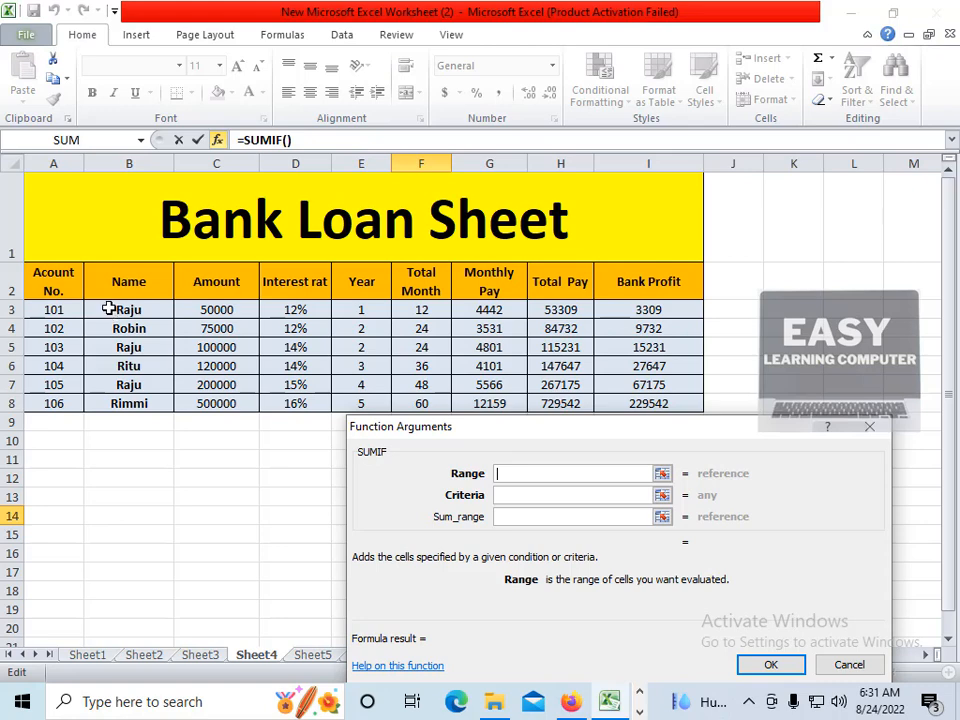
Complete the SUMIF with range B3:B8, the customer name shown in B6 as text criteria, and Total Pay values H3:H8 as sum range
{"action": "left_click_drag", "start_coordinate": [105, 309], "coordinate": [115, 397]}
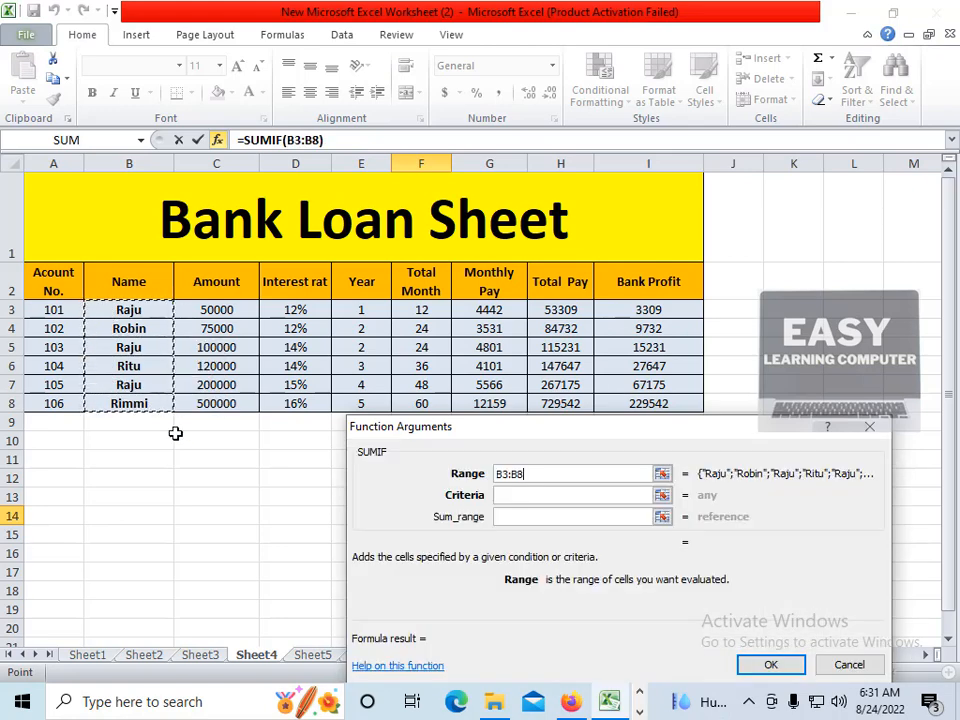
{"action": "left_click", "coordinate": [530, 495]}
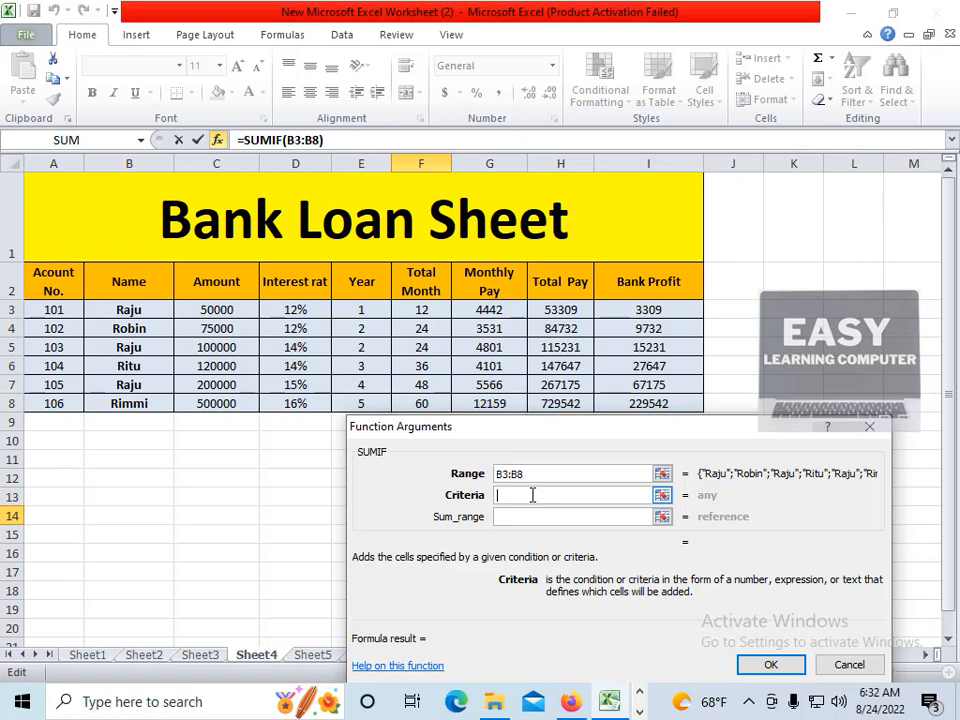
{"action": "type", "text": "Ritu"}
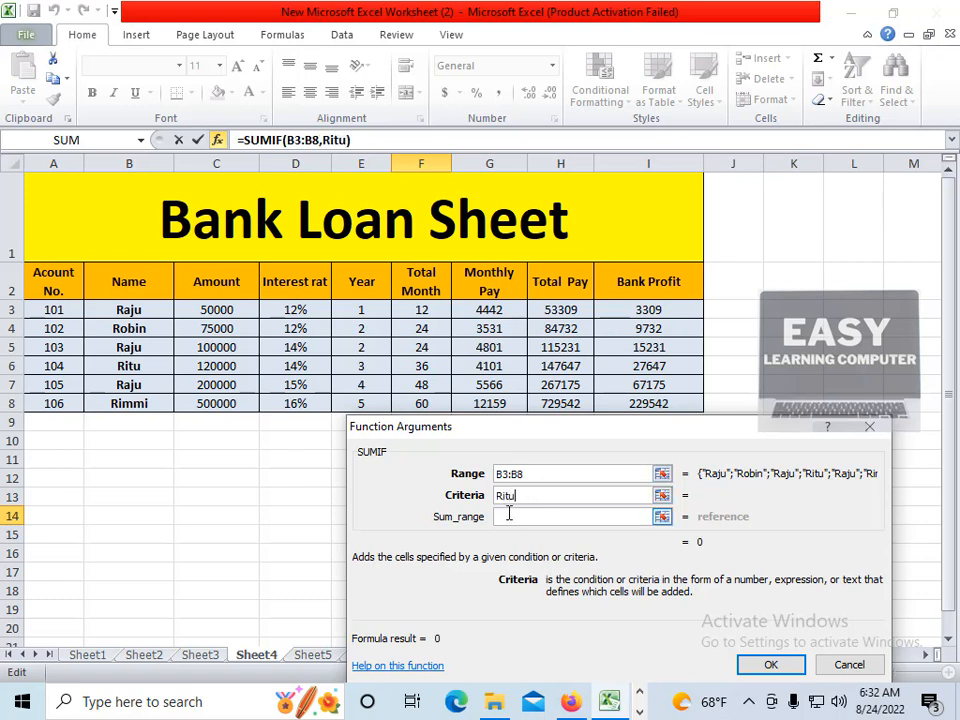
{"action": "left_click", "coordinate": [509, 513]}
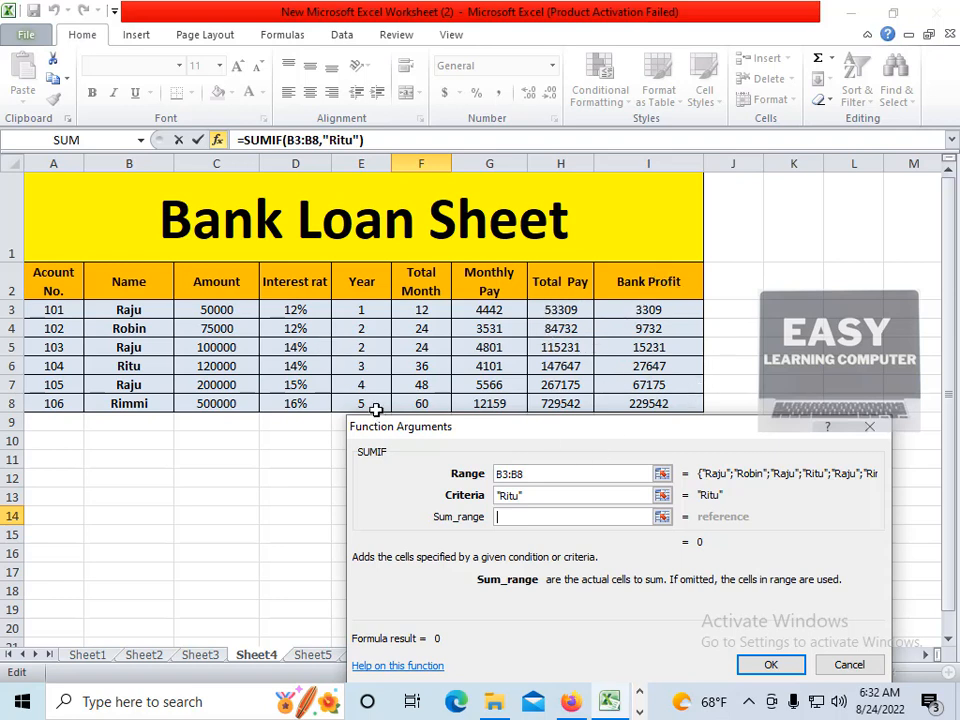
{"action": "left_click_drag", "start_coordinate": [545, 312], "coordinate": [551, 399]}
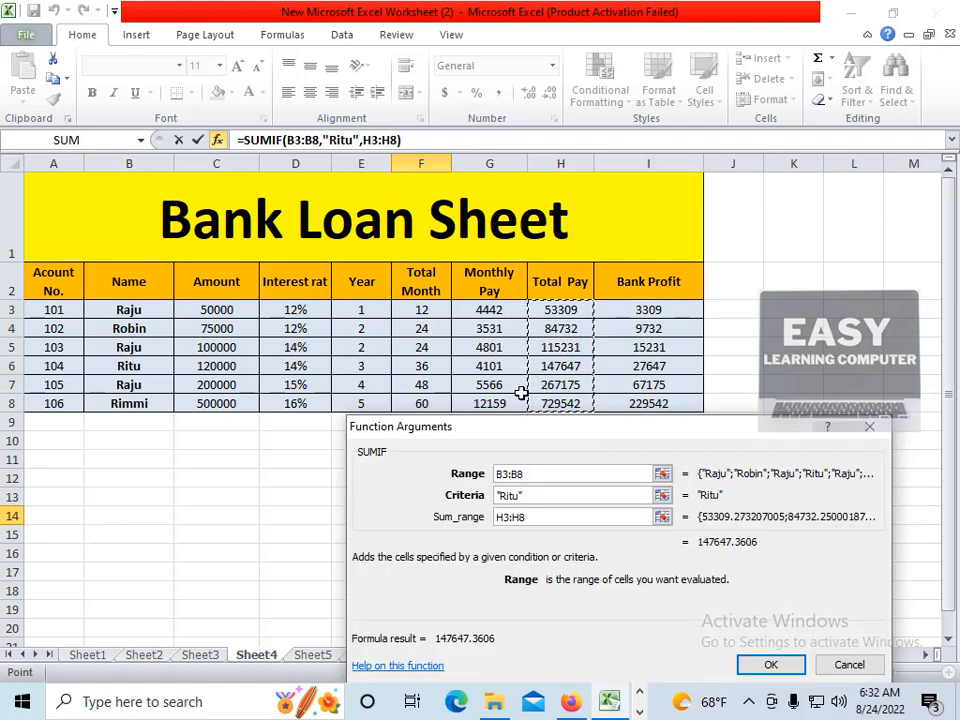
{"action": "left_click", "coordinate": [767, 666]}
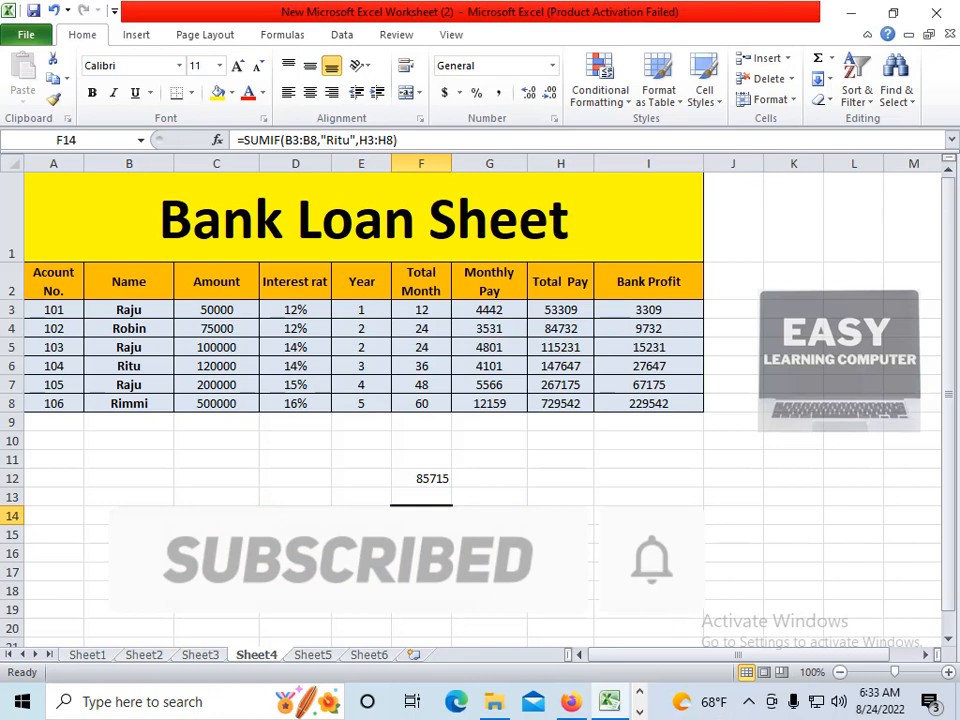
{"action": "left_click", "coordinate": [497, 516]}
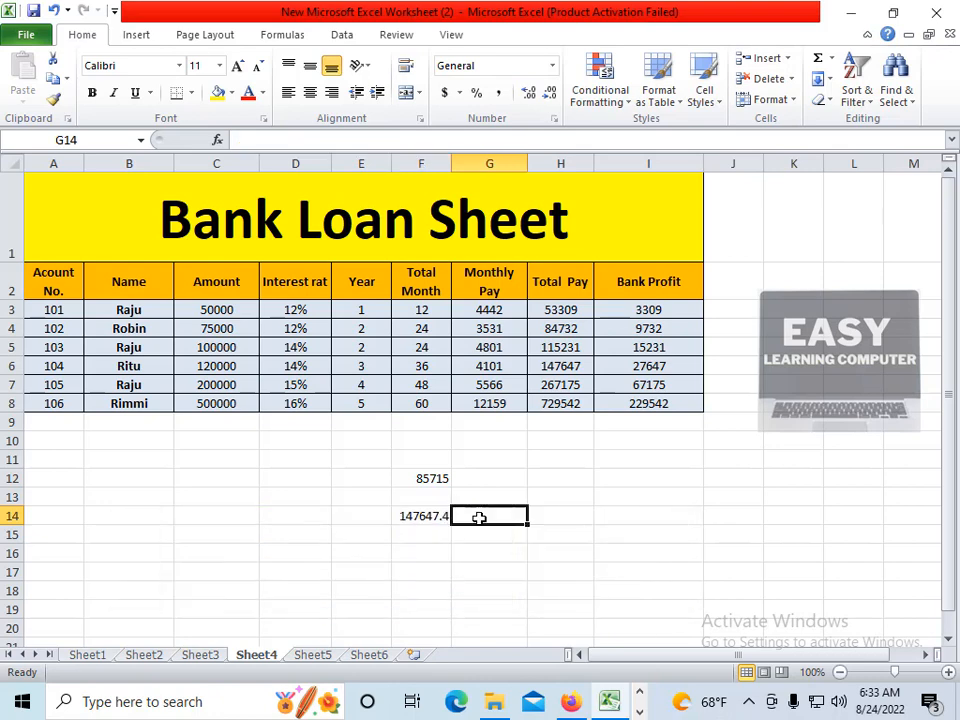